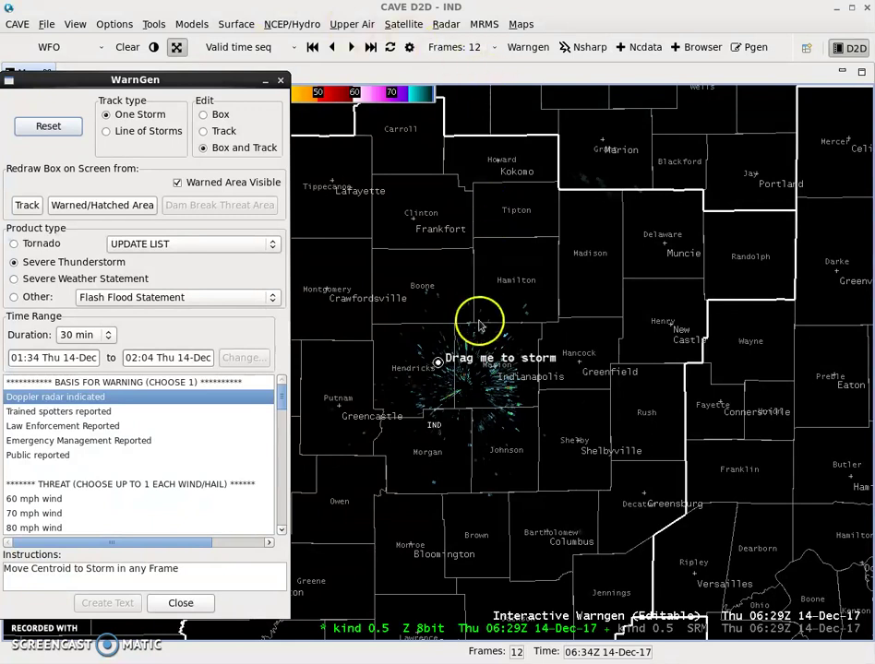
- Switch to Line of Storms tracking, place the 06:29–07:05 line over the storms, and hide the warned area
drag(518, 211, 483, 309)
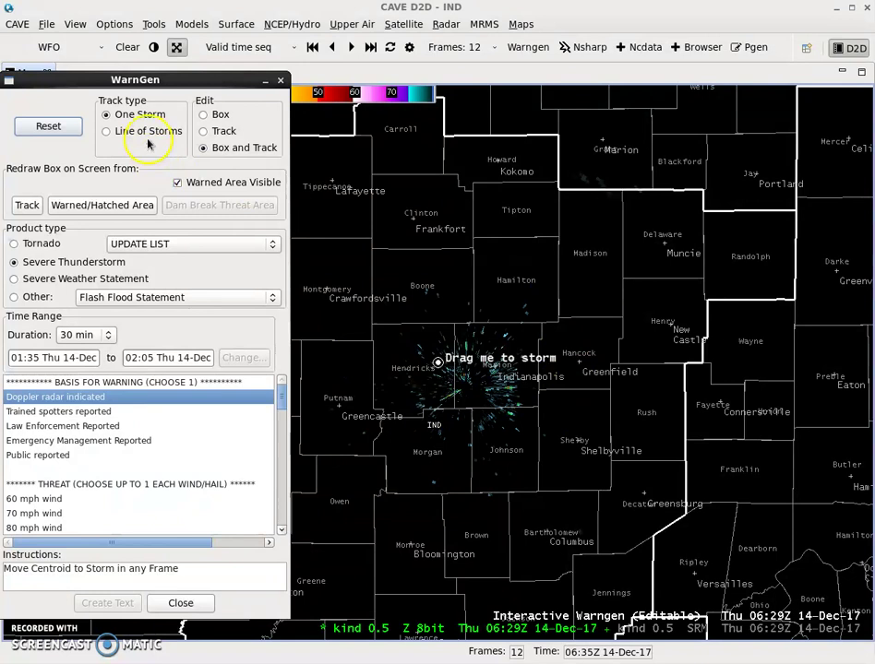
click(146, 132)
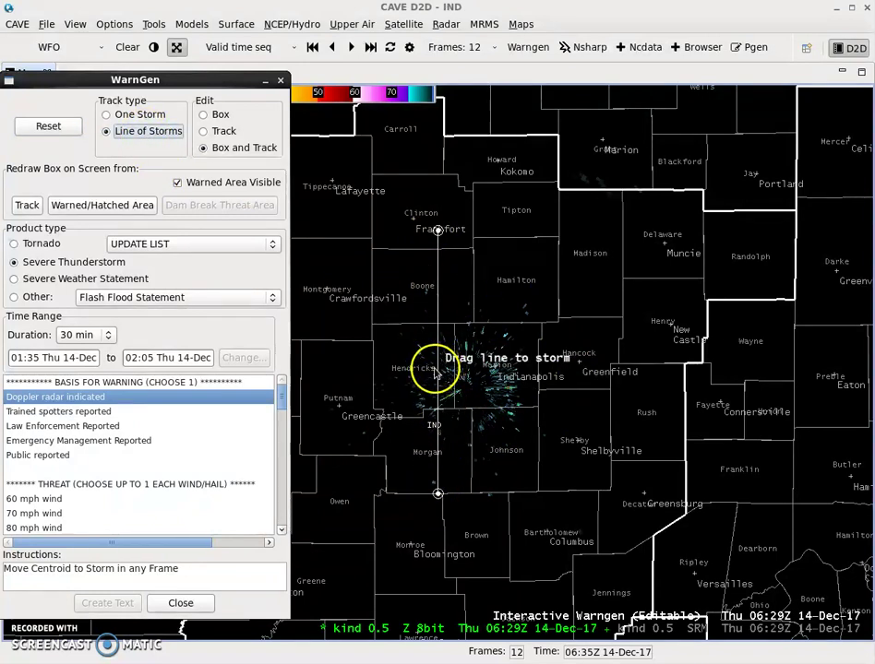
drag(437, 371, 470, 296)
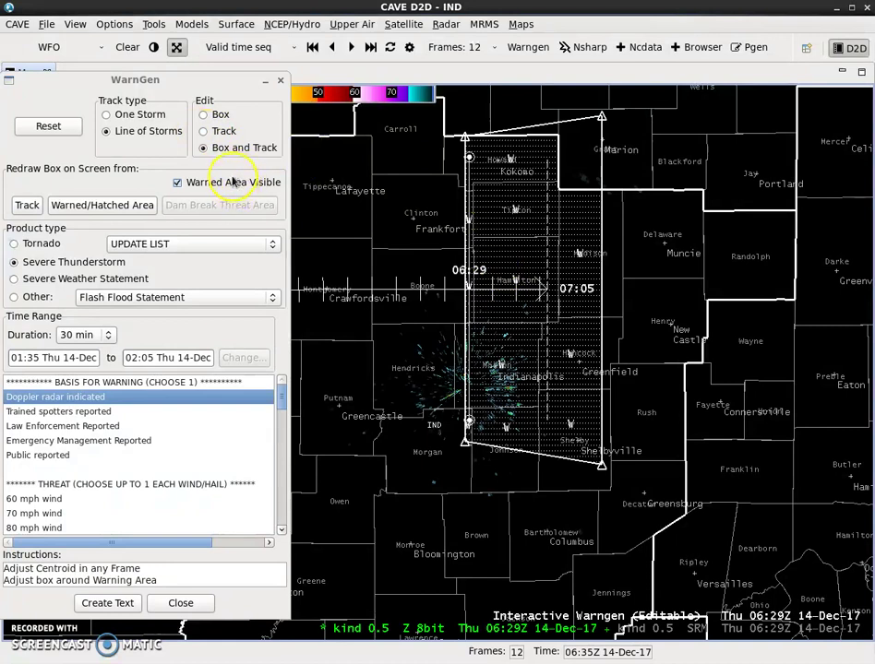
click(177, 182)
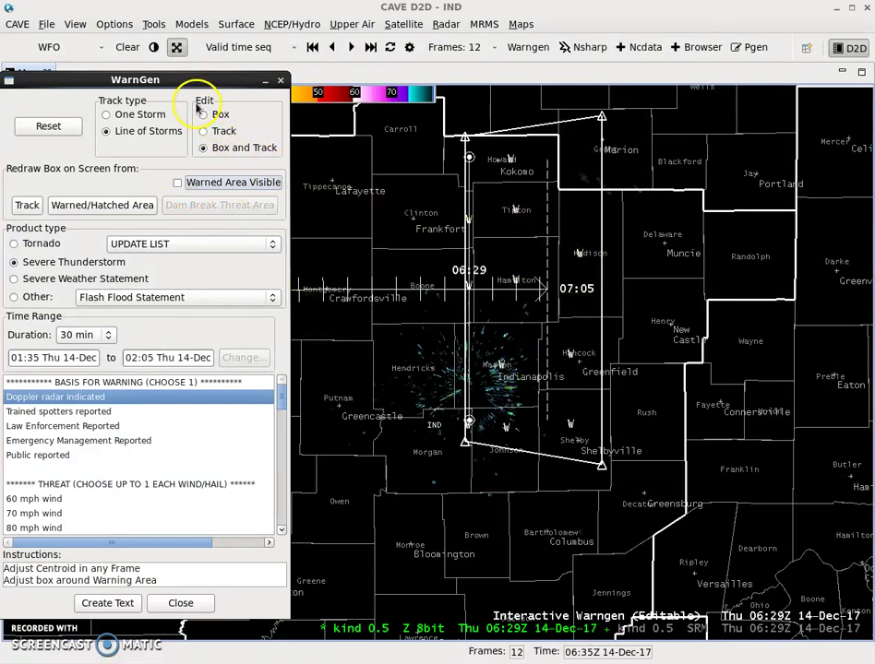
- Try the Box, Track, and Box and Track edit modes, then settle on Track only
click(218, 116)
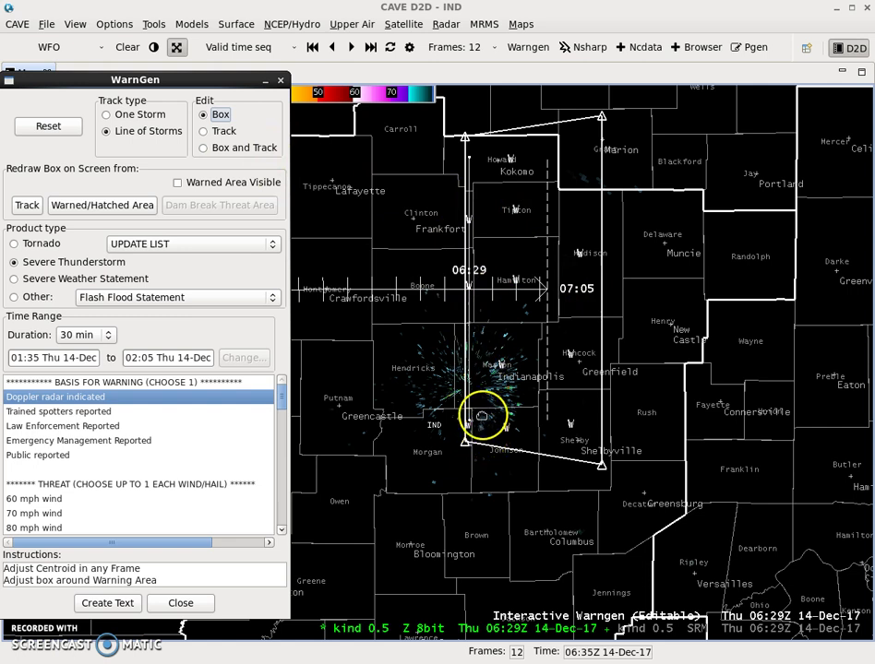
click(220, 133)
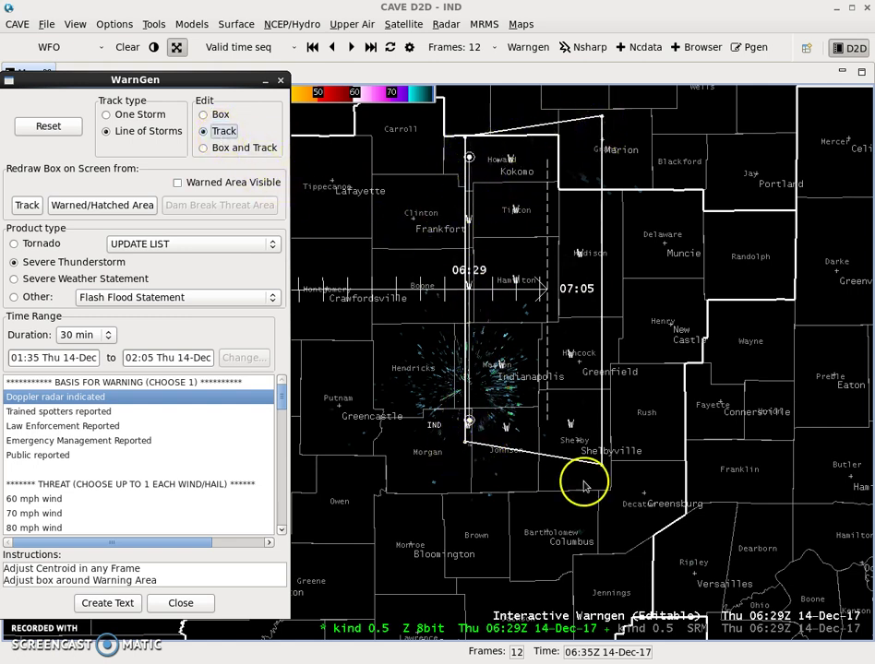
click(226, 148)
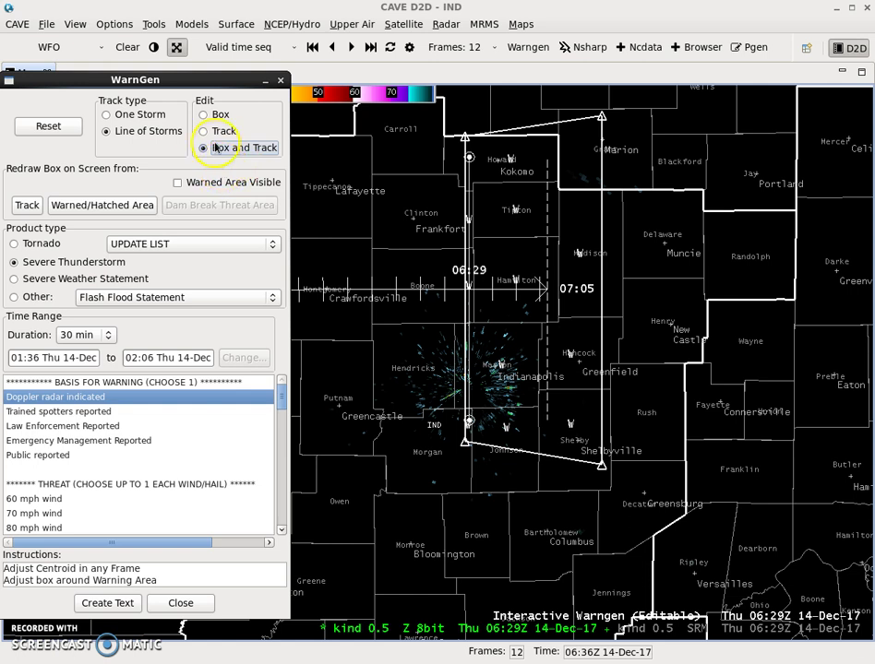
click(215, 133)
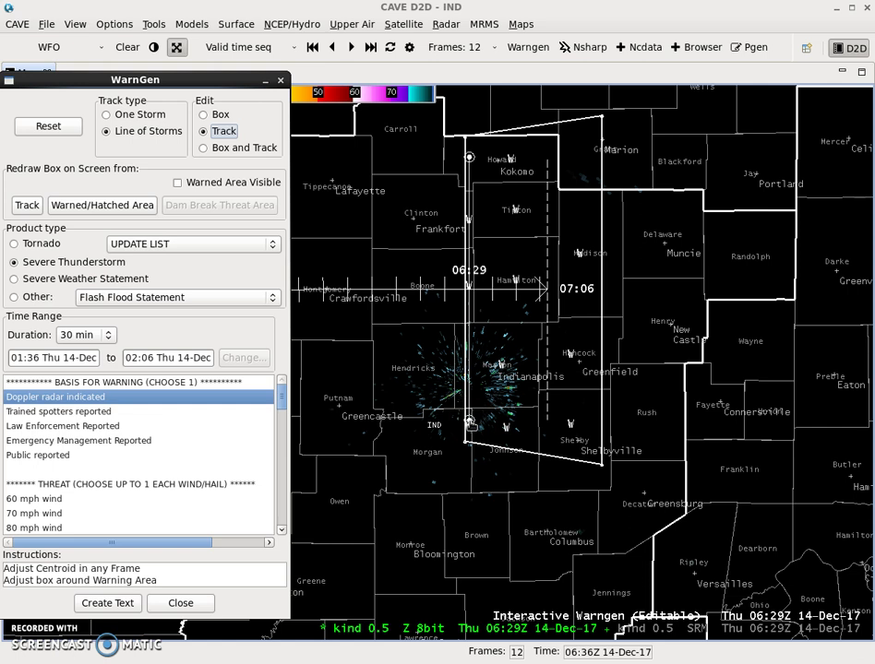
- Drag the storm track's endpoints up toward Boone County
drag(471, 423, 444, 251)
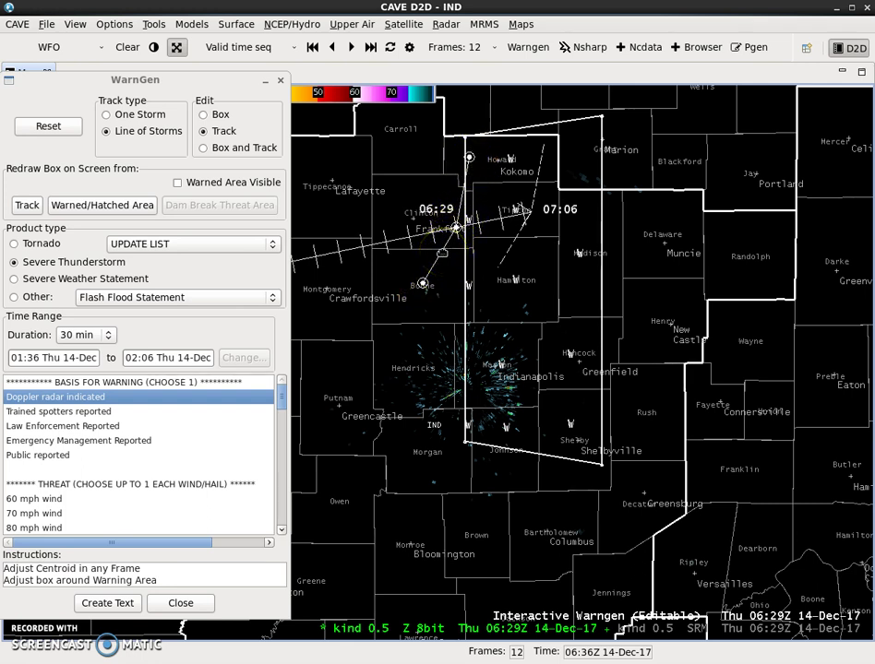
mouse_move(461, 234)
mouse_down()
mouse_move(474, 170)
mouse_move(459, 210)
mouse_up()
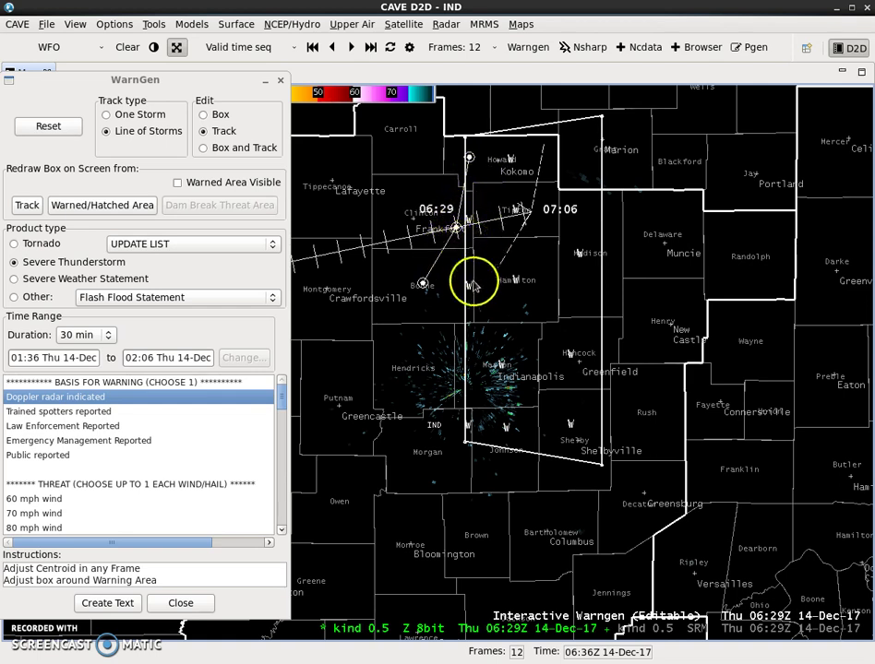
drag(474, 286, 467, 278)
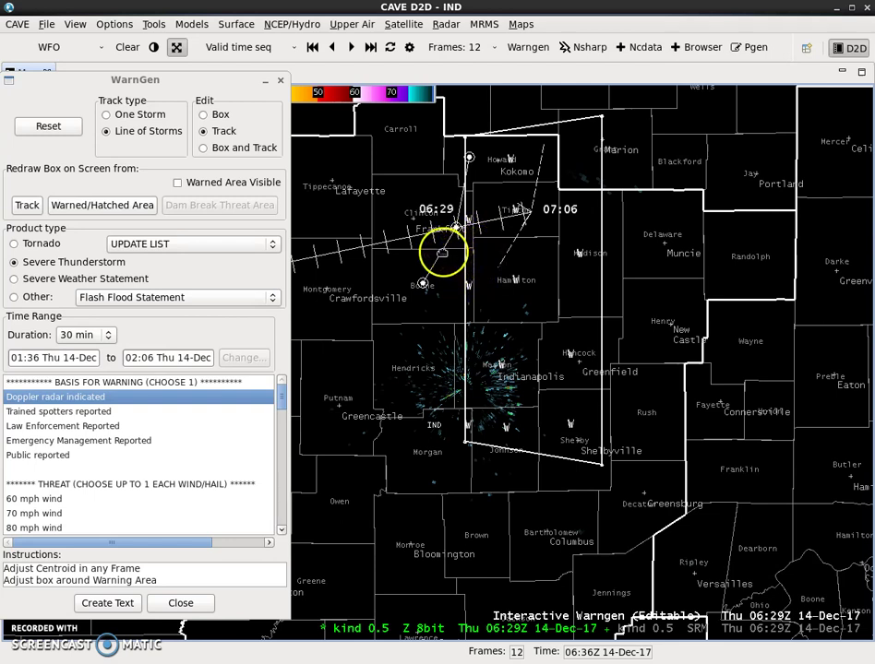
- Add two vertices and bend the storm line toward Lafayette, tracking 06:29 to 07:07
right_click(443, 251)
click(452, 262)
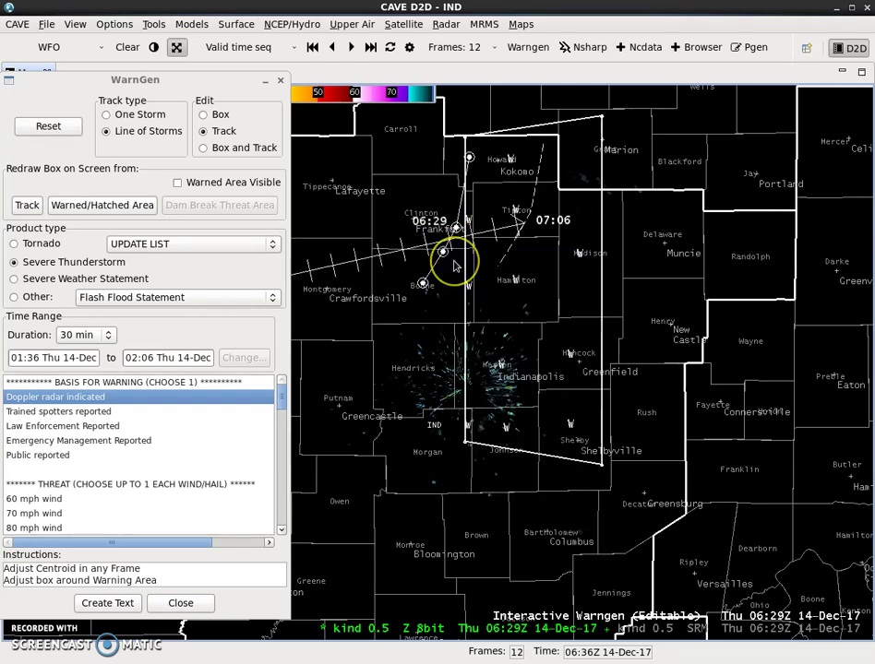
drag(446, 240, 441, 254)
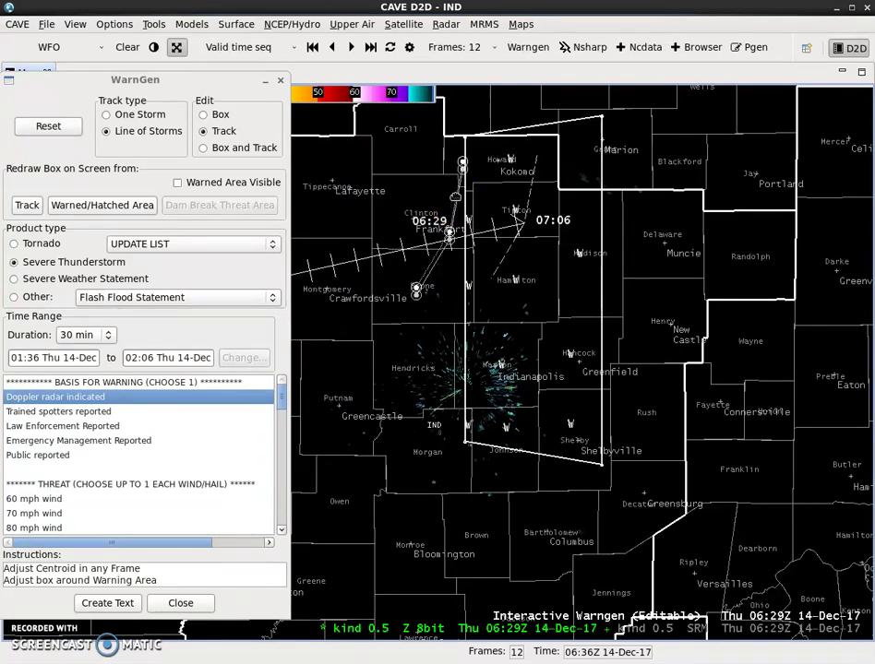
drag(468, 239, 468, 230)
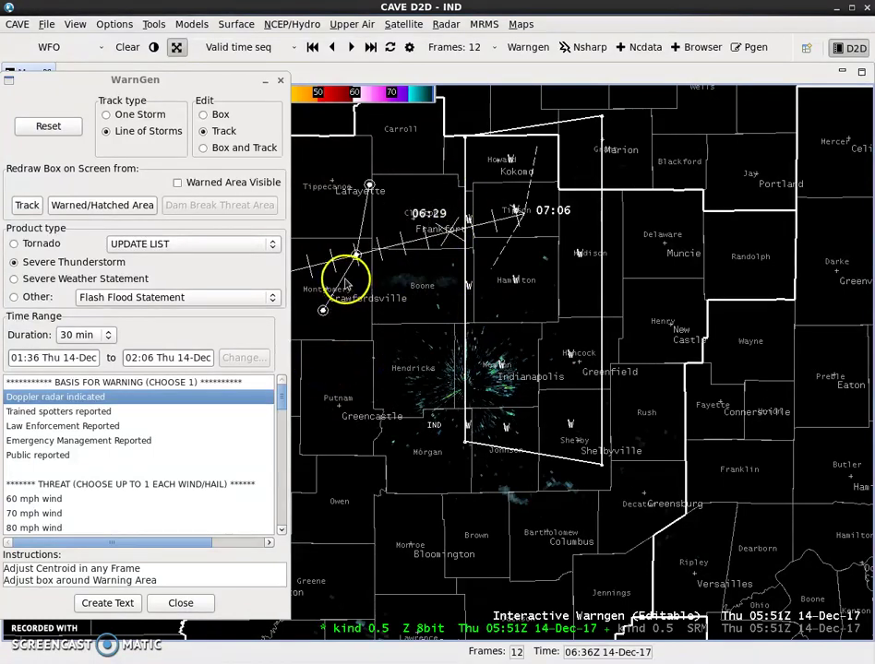
drag(342, 279, 387, 267)
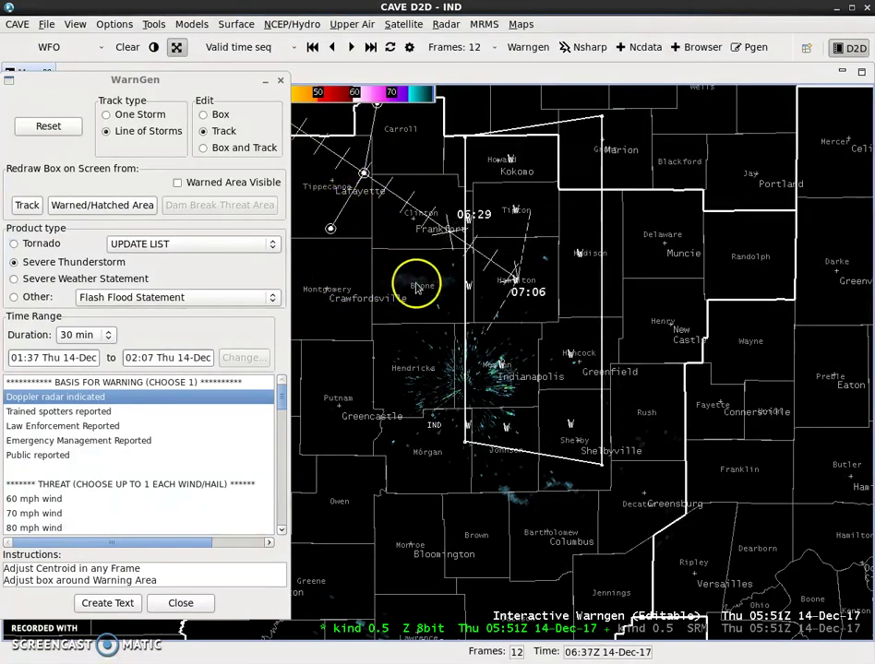
drag(390, 354, 461, 418)
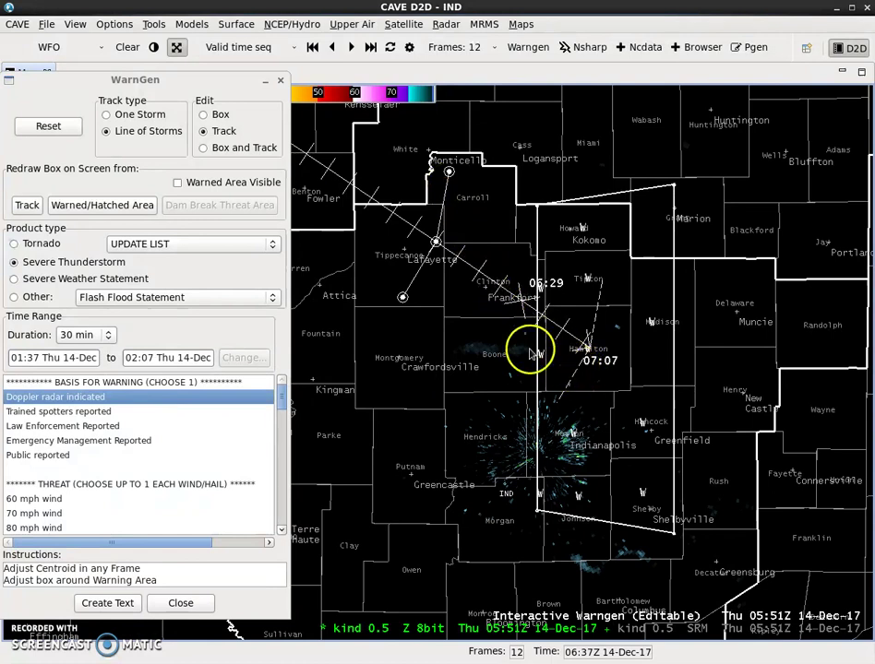
- Set Box and Track editing, show the warned area, and redraw the hatched polygon from Kokomo to Indianapolis
click(495, 383)
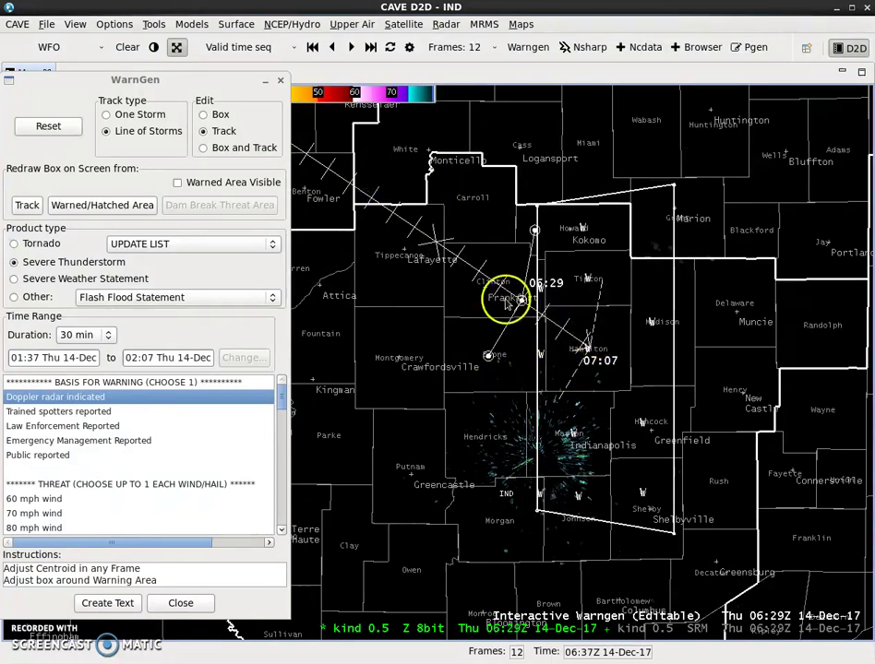
click(84, 182)
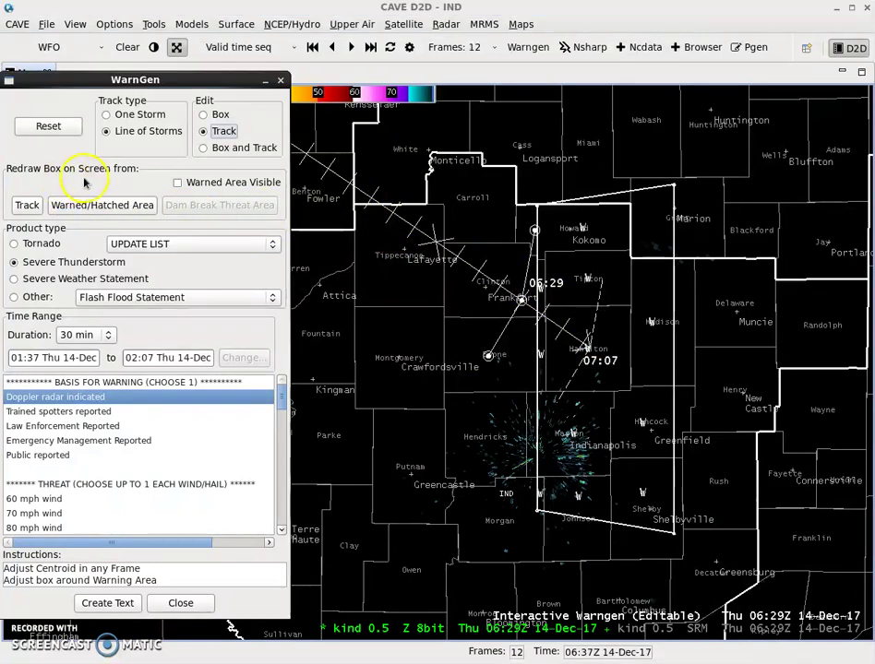
click(221, 152)
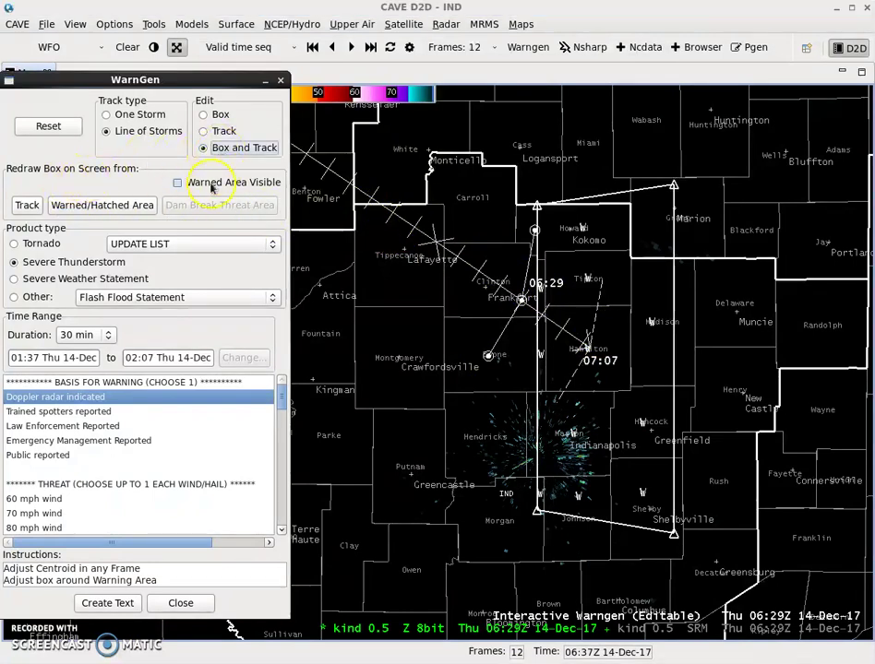
click(211, 187)
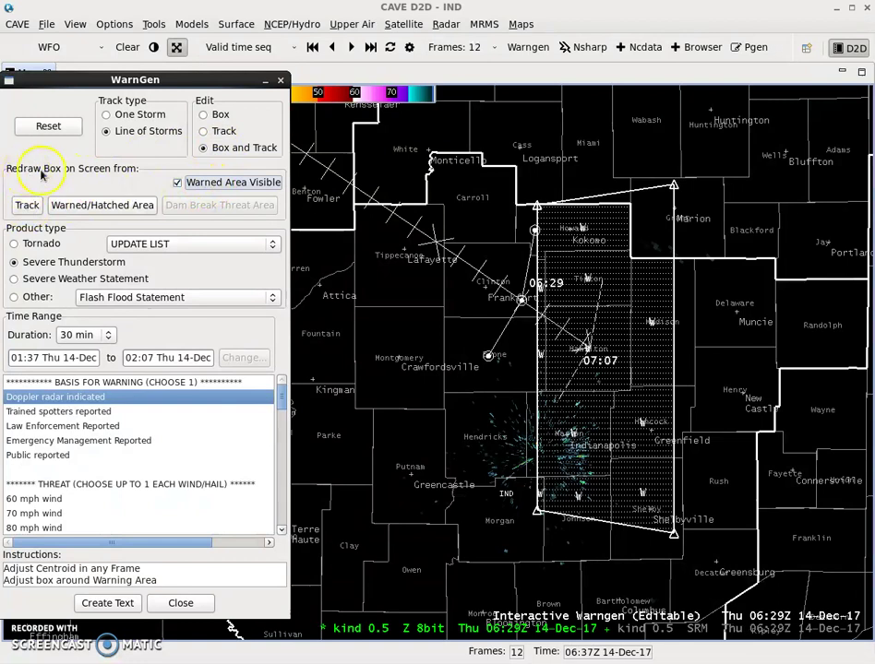
click(28, 206)
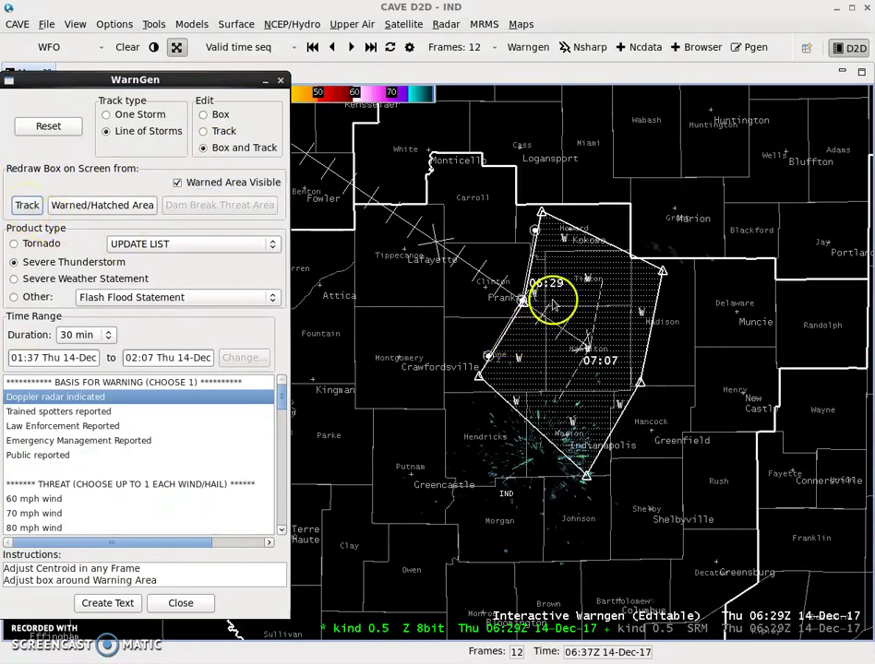
- Nudge the track points and shift the polygon so it spans north of Kokomo to Indianapolis
drag(532, 362, 517, 407)
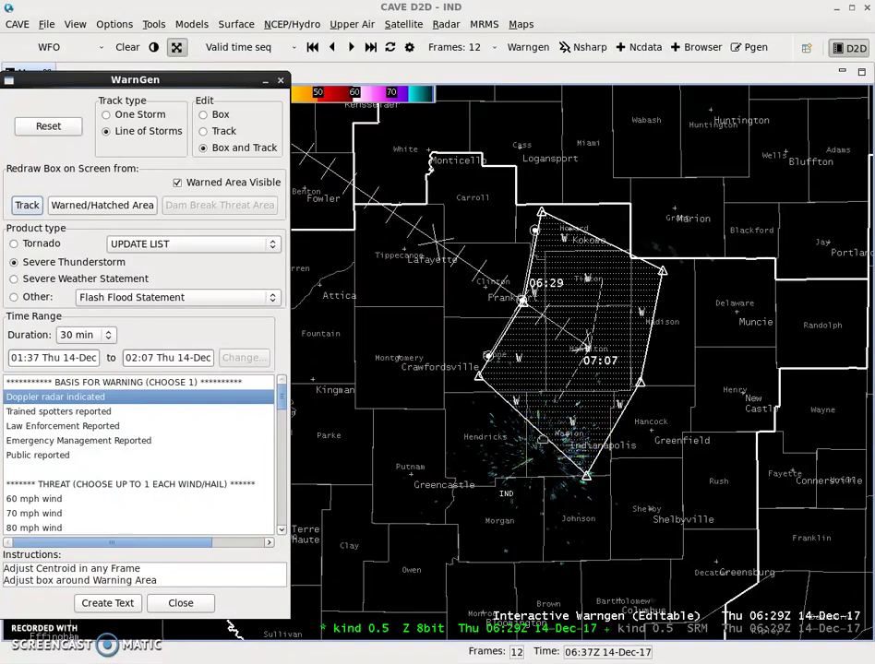
drag(543, 439, 532, 433)
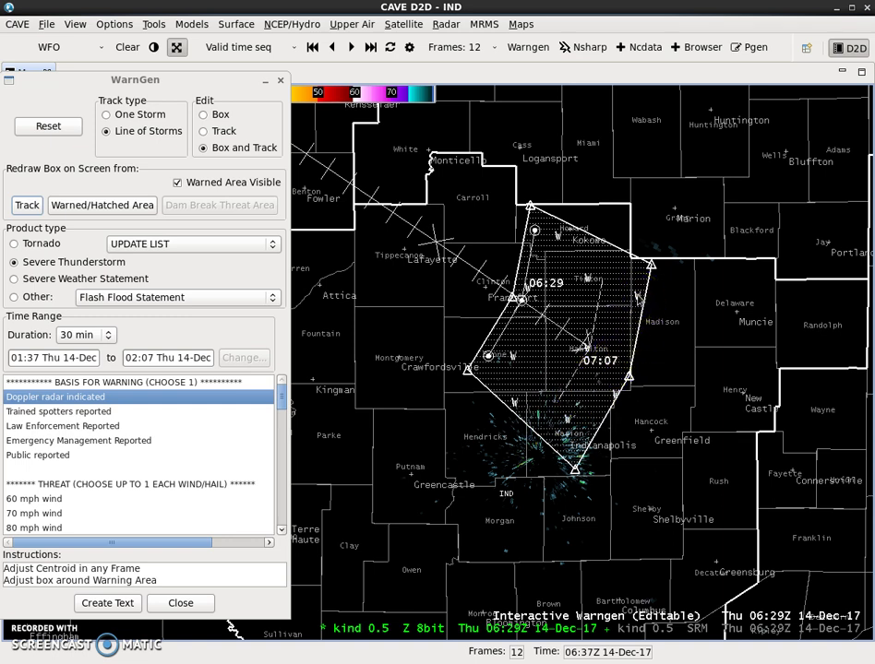
drag(528, 280, 535, 290)
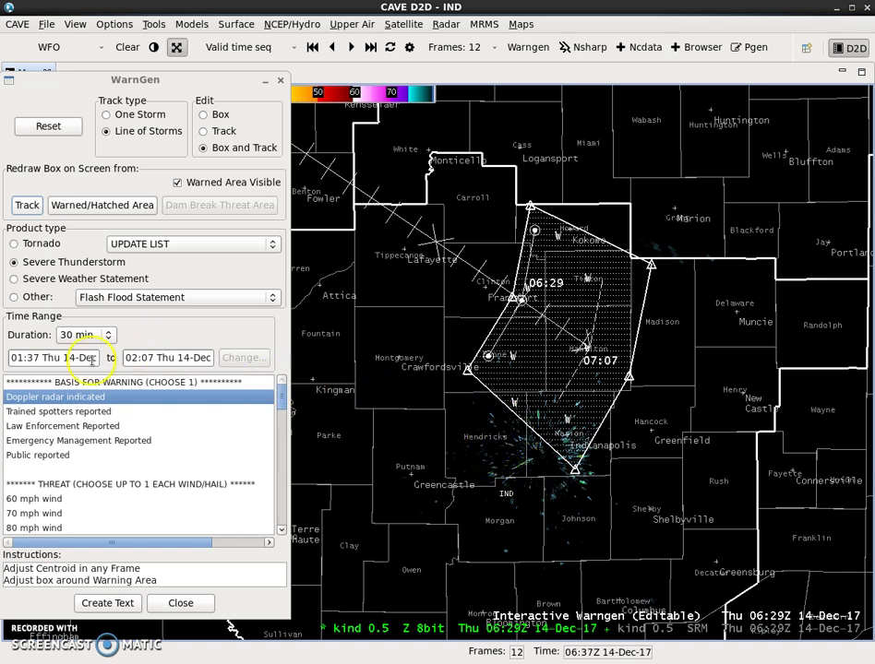
- Choose the 80 mph wind threat, the tornado possible tag, and the large event/venue heads-up
click(73, 526)
scroll(123, 470, down, 1)
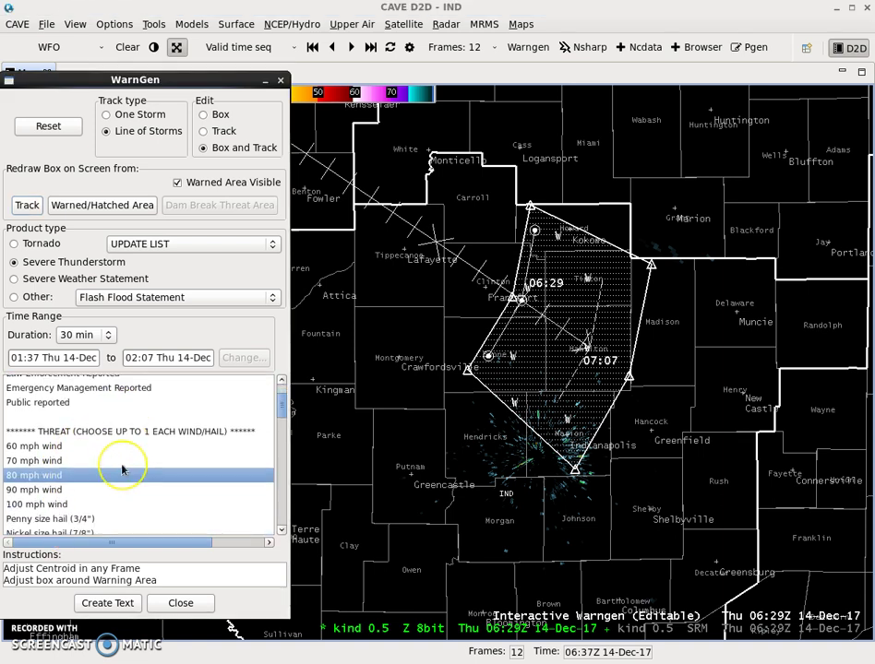
scroll(122, 471, down, 5)
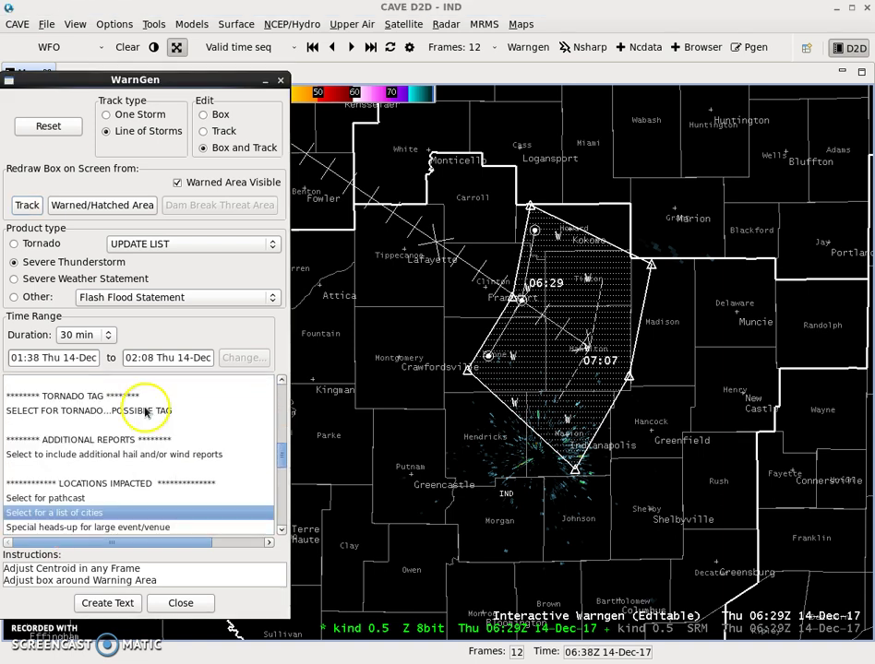
click(144, 411)
scroll(141, 463, down, 3)
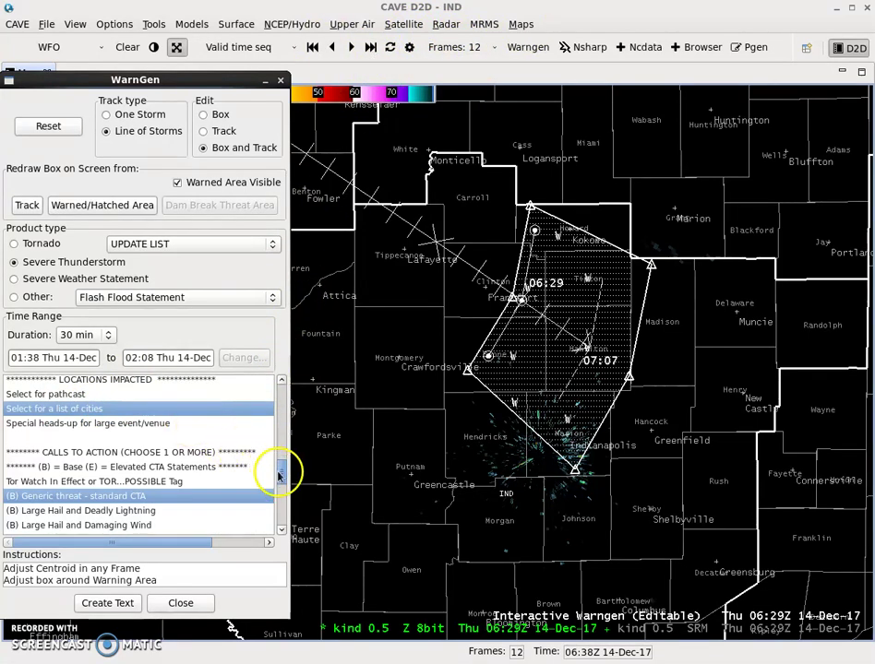
click(136, 423)
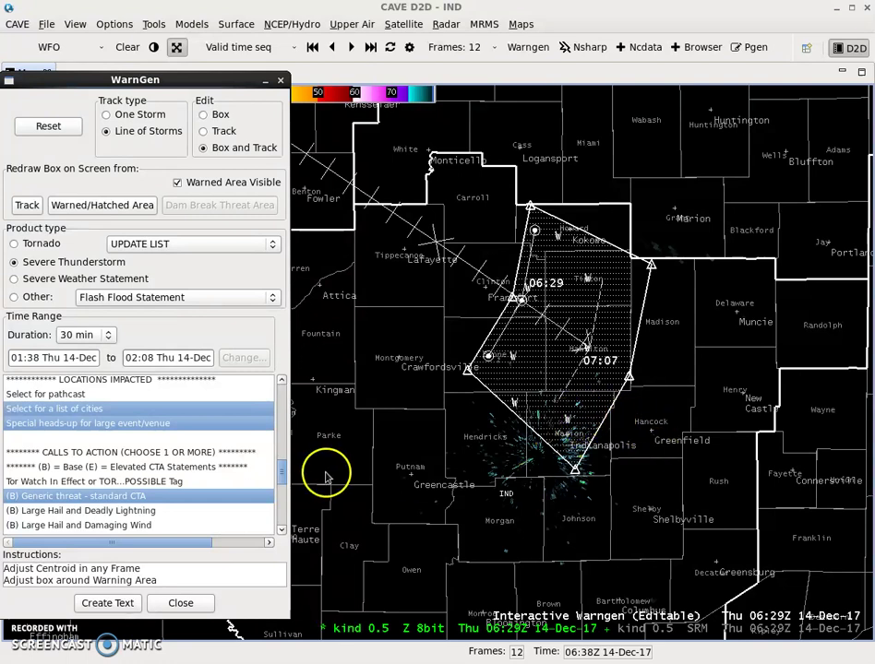
- Add calls to action: winds over 80 mph, report to law enforcement, and thunderstorm lines produce tornadoes
drag(286, 473, 285, 486)
click(251, 482)
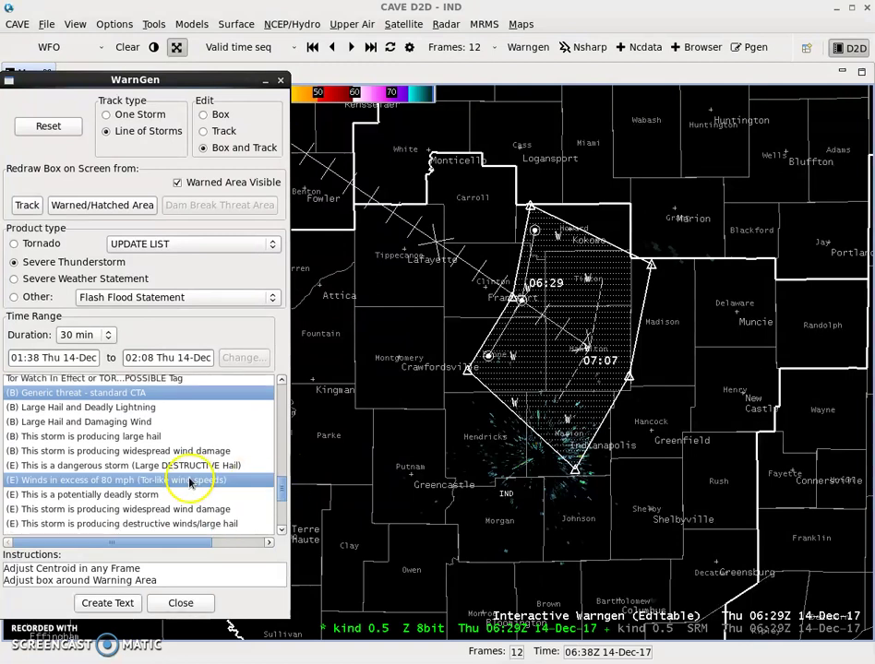
scroll(282, 489, up, 1)
scroll(282, 489, up, 1)
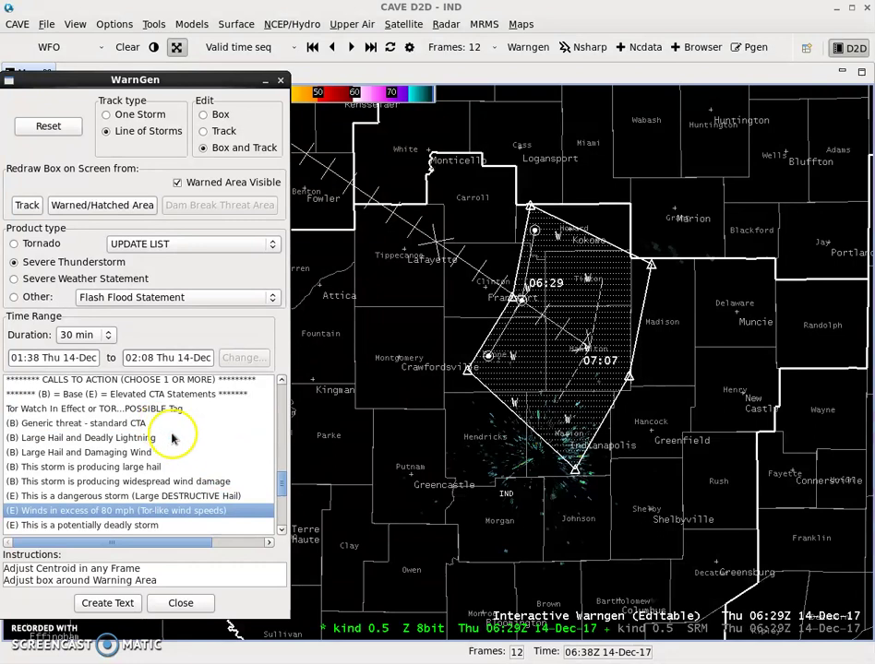
scroll(282, 503, down, 5)
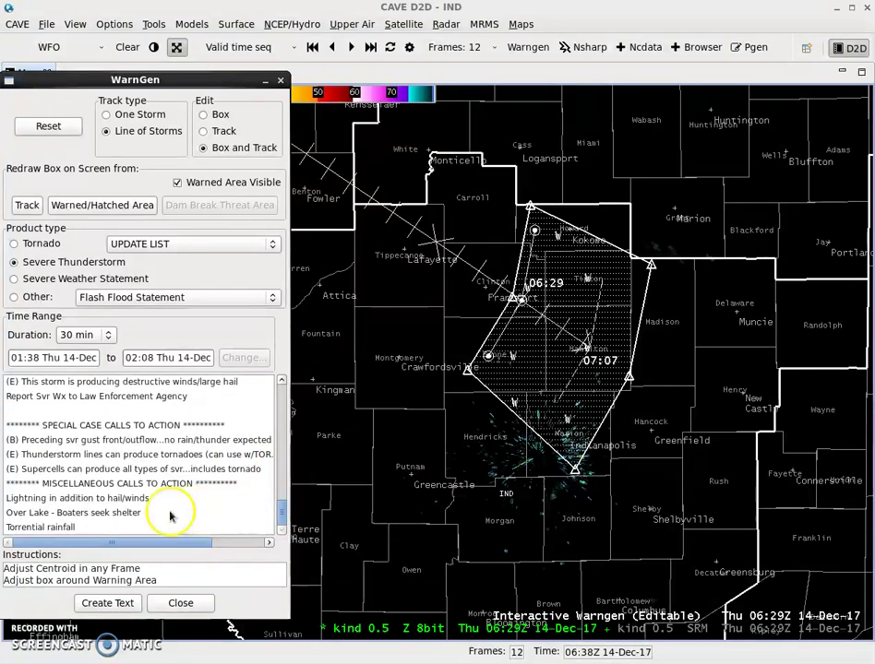
click(166, 396)
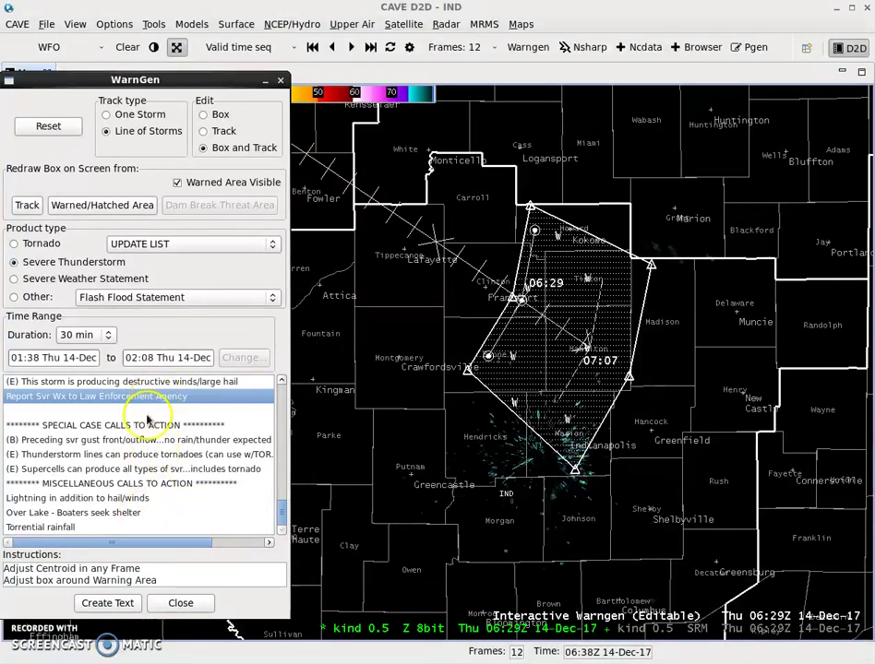
click(101, 455)
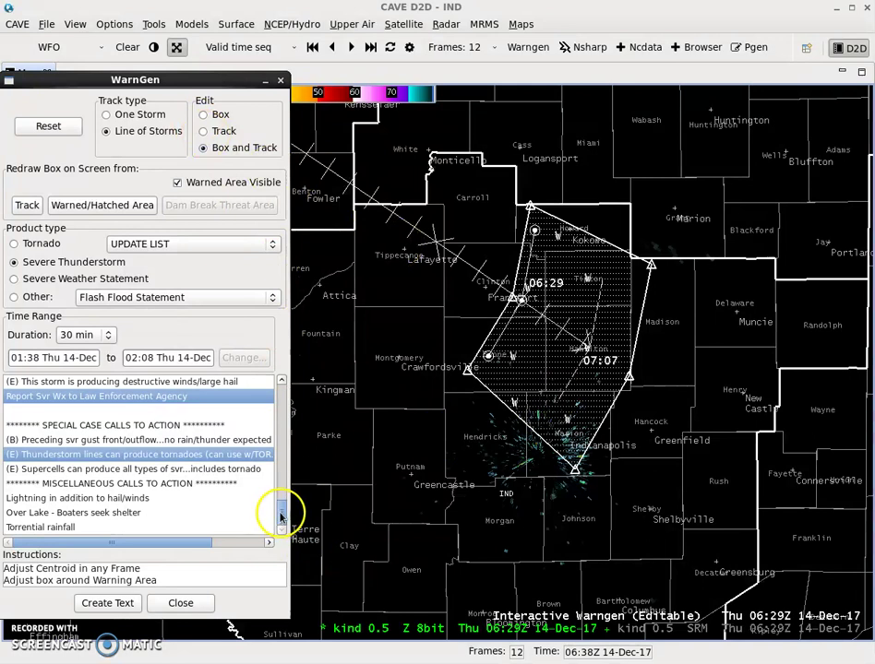
mouse_move(279, 515)
mouse_down()
mouse_move(280, 383)
mouse_move(275, 523)
mouse_up()
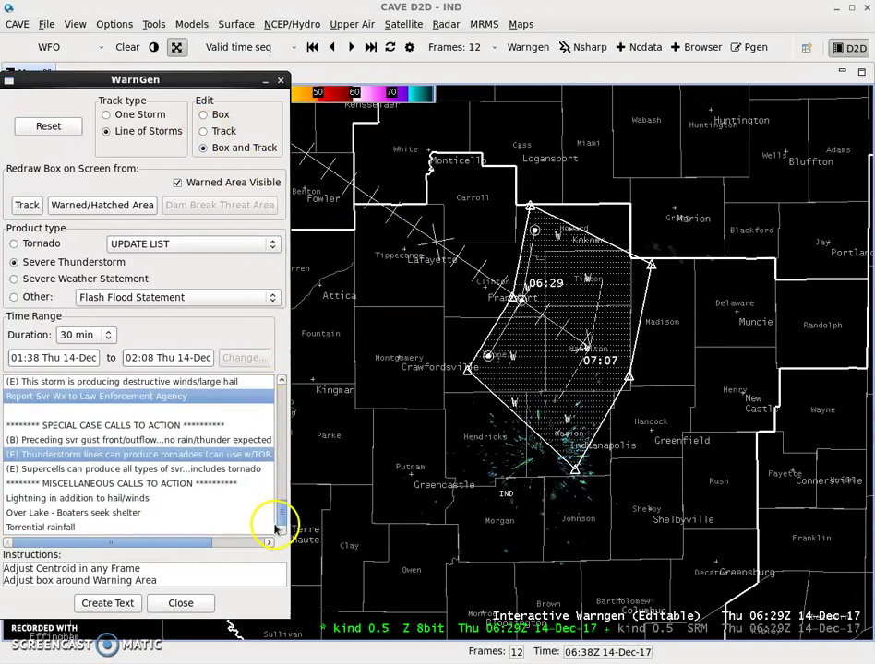
- Generate the warning text, accept the AWIPS header, and review the warning valid until 215 AM EST
click(108, 602)
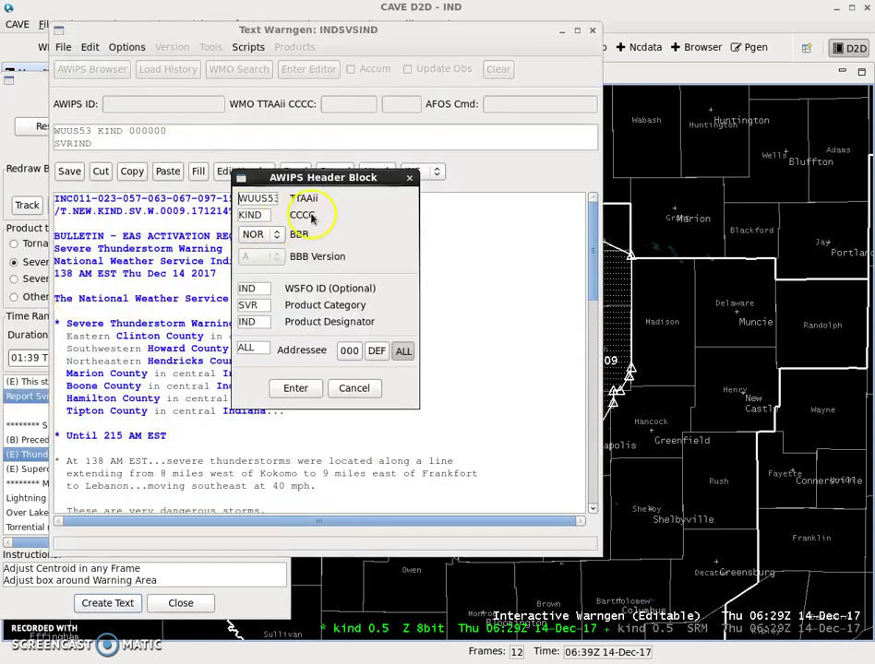
click(296, 390)
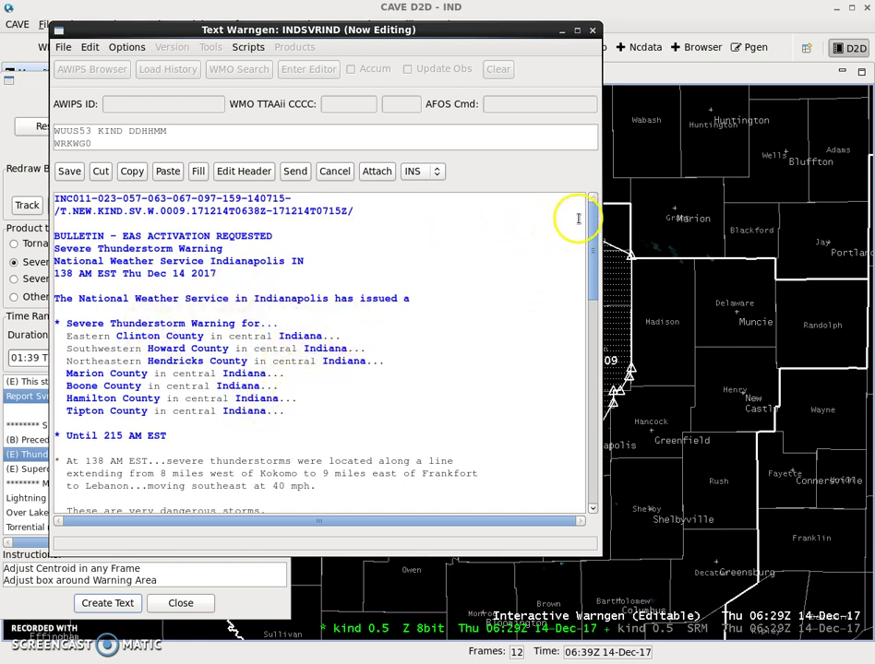
drag(591, 219, 590, 281)
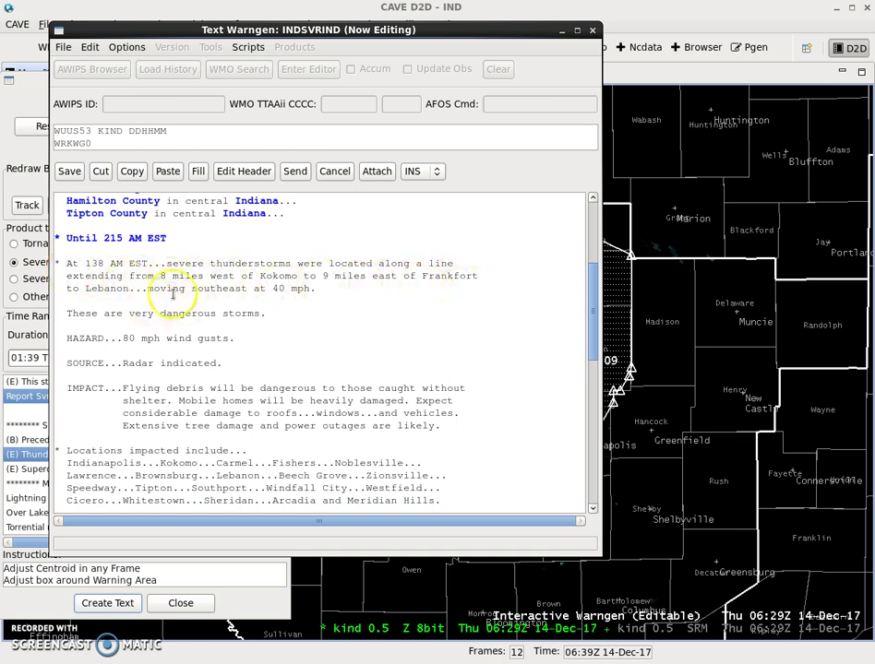
drag(595, 296, 591, 410)
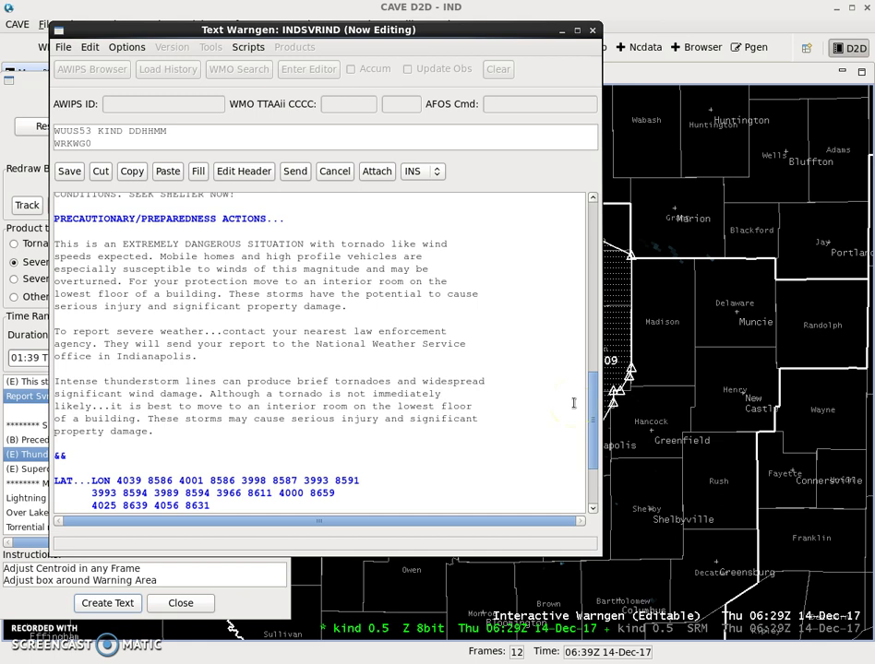
- Replace the event/venue placeholder with 'the Indiana State Fait'
scroll(357, 344, up, 2)
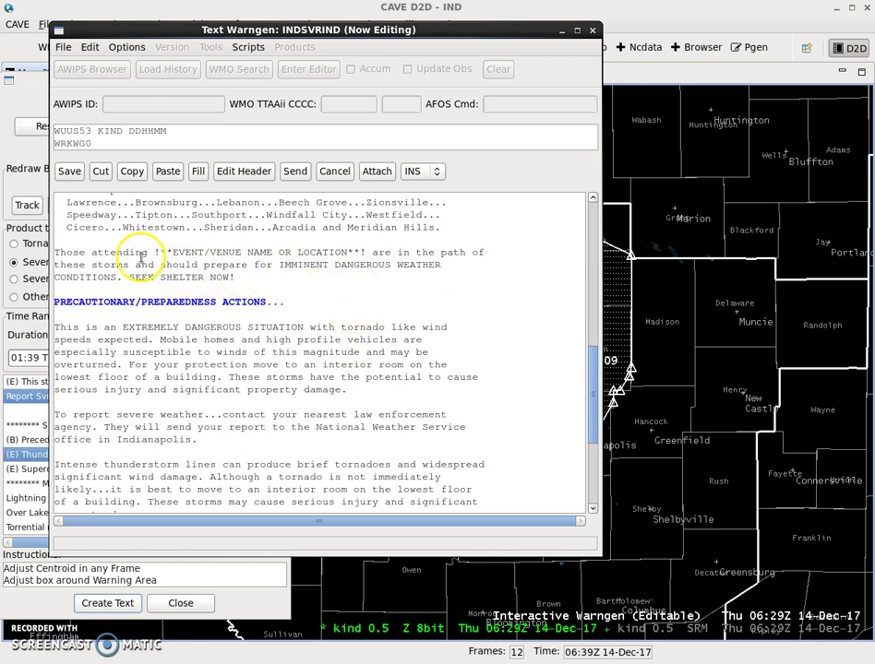
drag(158, 251, 367, 251)
text(the Indiana)
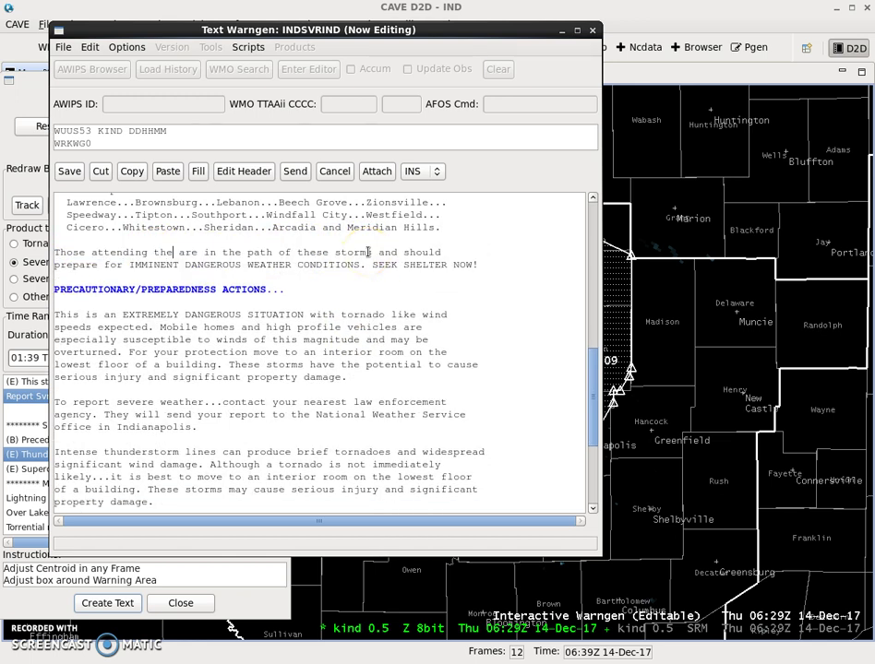
text( State )
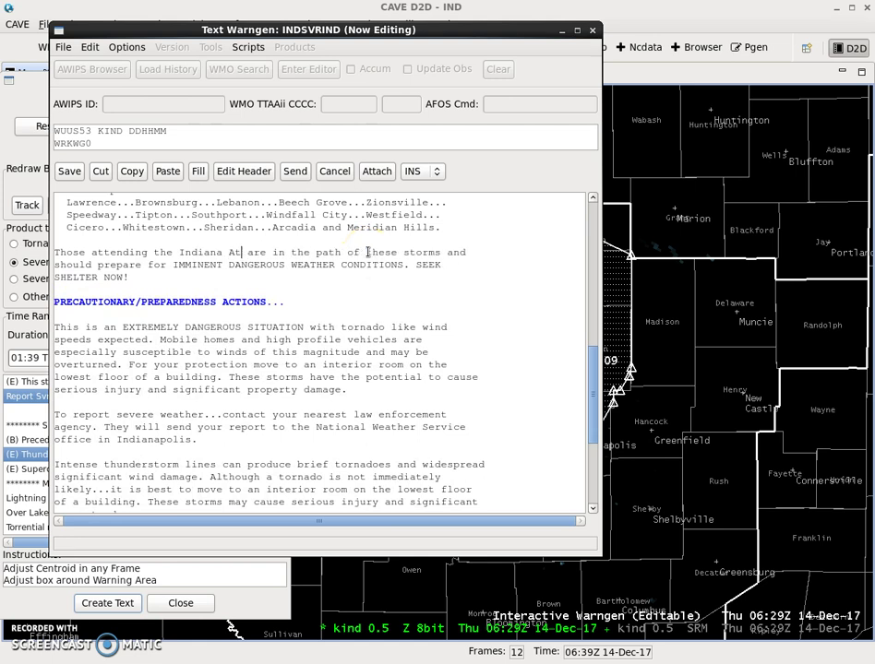
text(Fait)
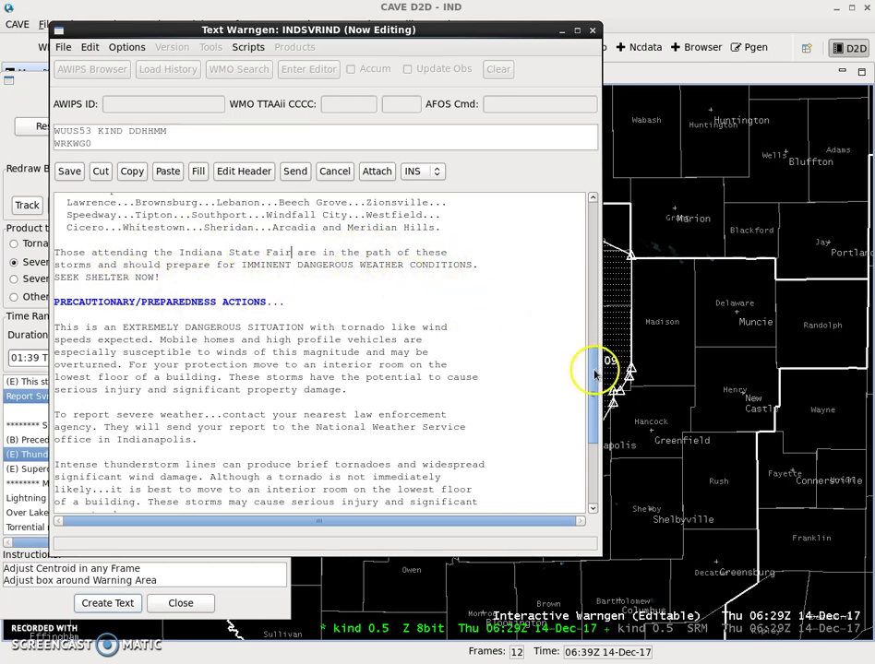
- Delete the !NAME/INITIALS! placeholder line from the warning text
drag(595, 373, 588, 439)
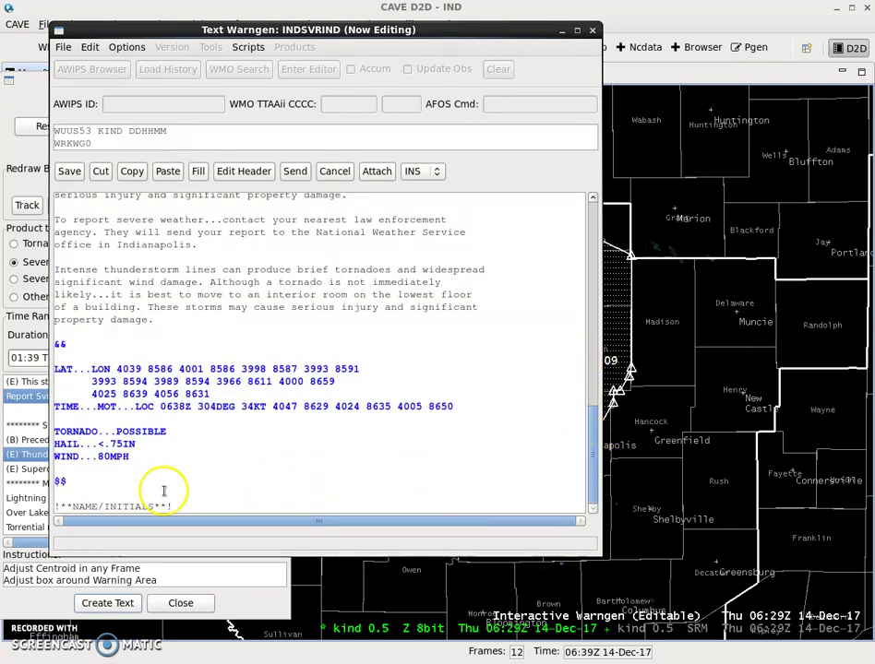
drag(180, 518, 70, 512)
key(BackSpace)
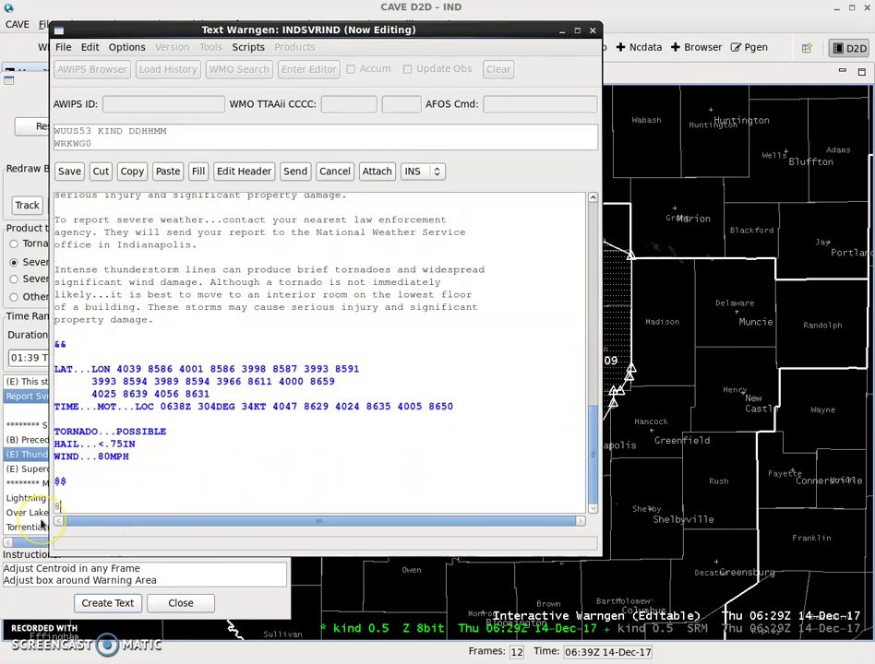
scroll(231, 398, up, 5)
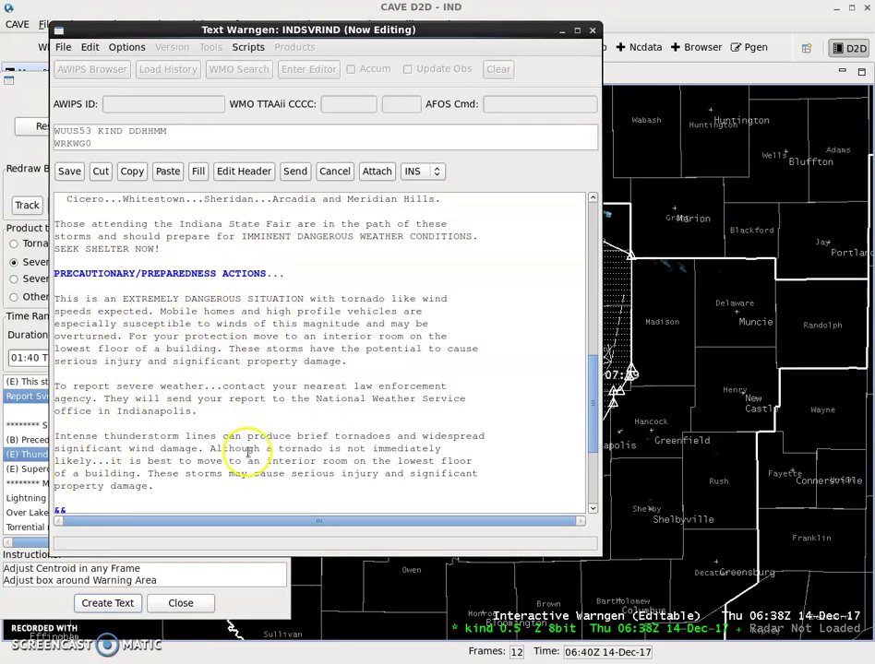
- Send the severe thunderstorm warning and confirm Go Ahead! in practice mode
scroll(365, 472, up, 7)
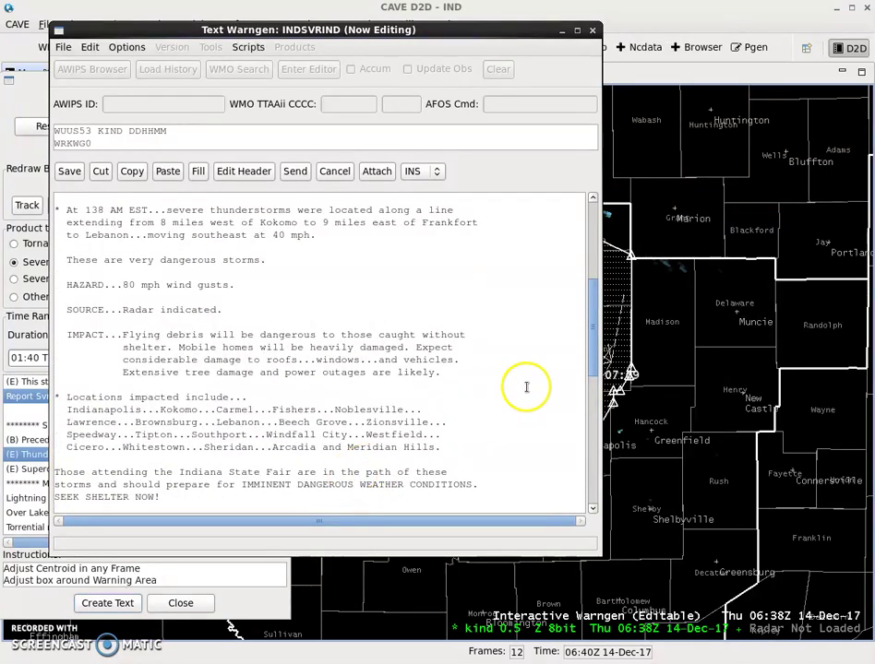
drag(596, 357, 591, 282)
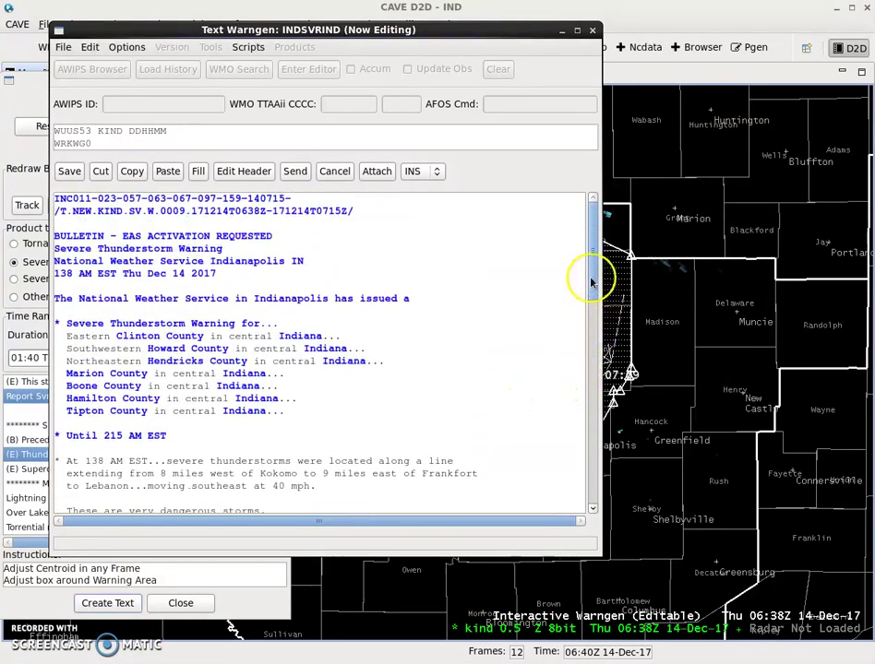
click(291, 173)
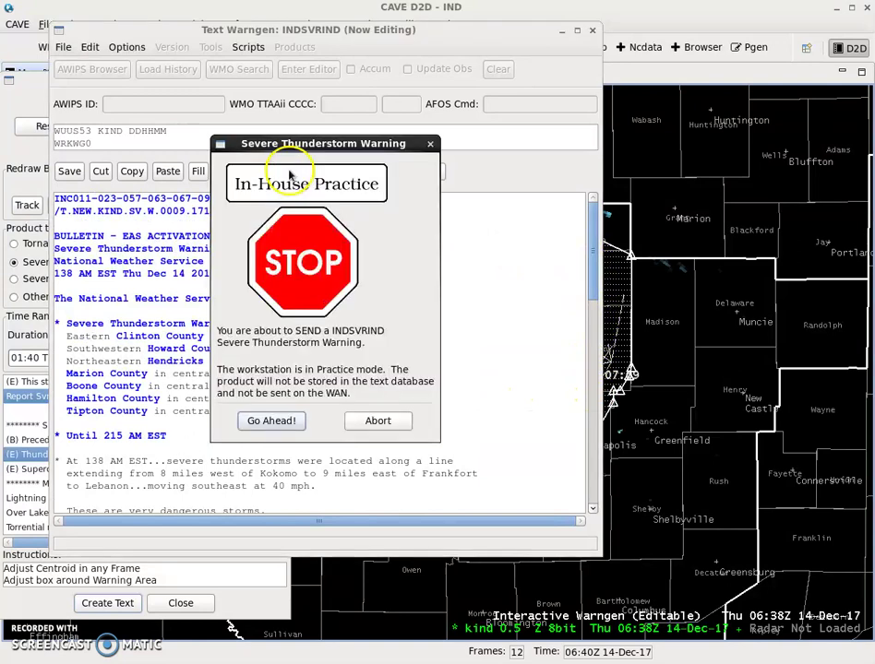
click(272, 420)
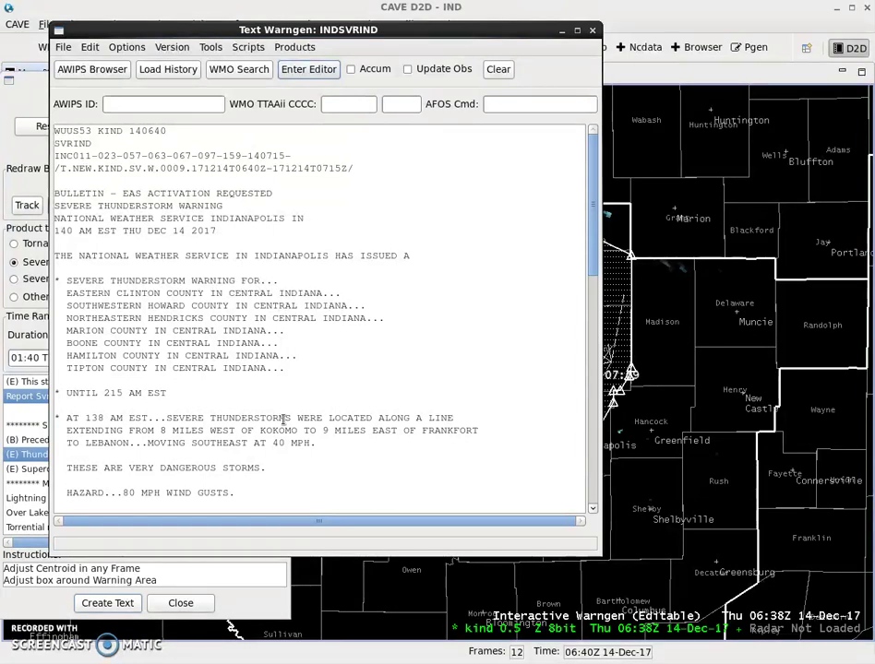
- Clear and close Text Warngen, then set up a Severe Weather Statement continuing SV.W.0009
click(499, 74)
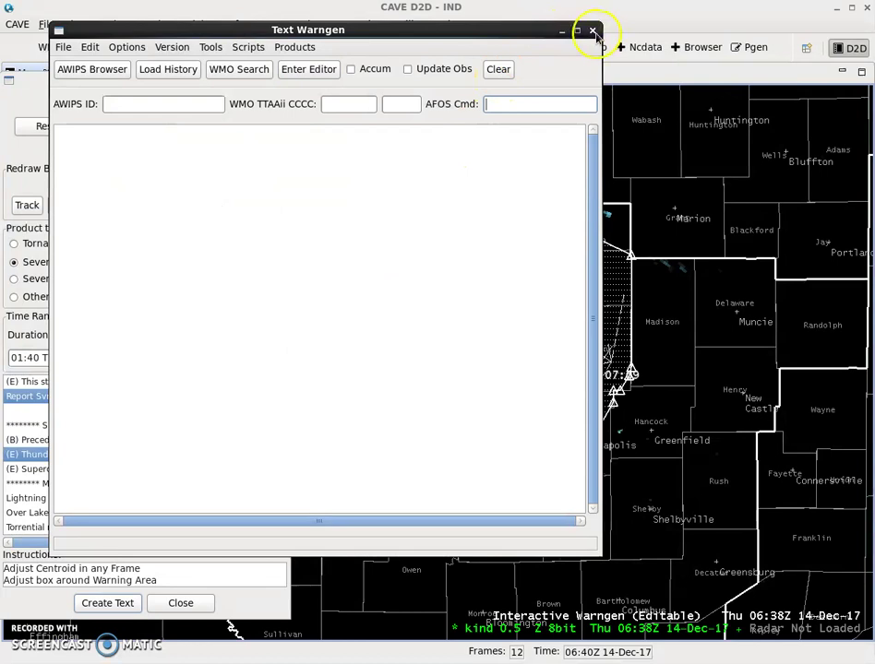
click(592, 31)
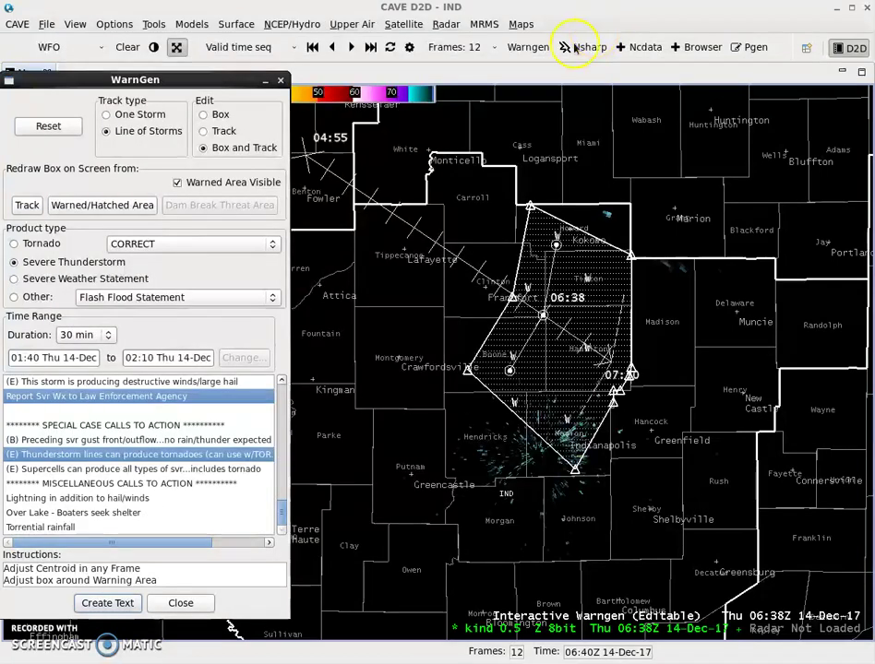
click(207, 244)
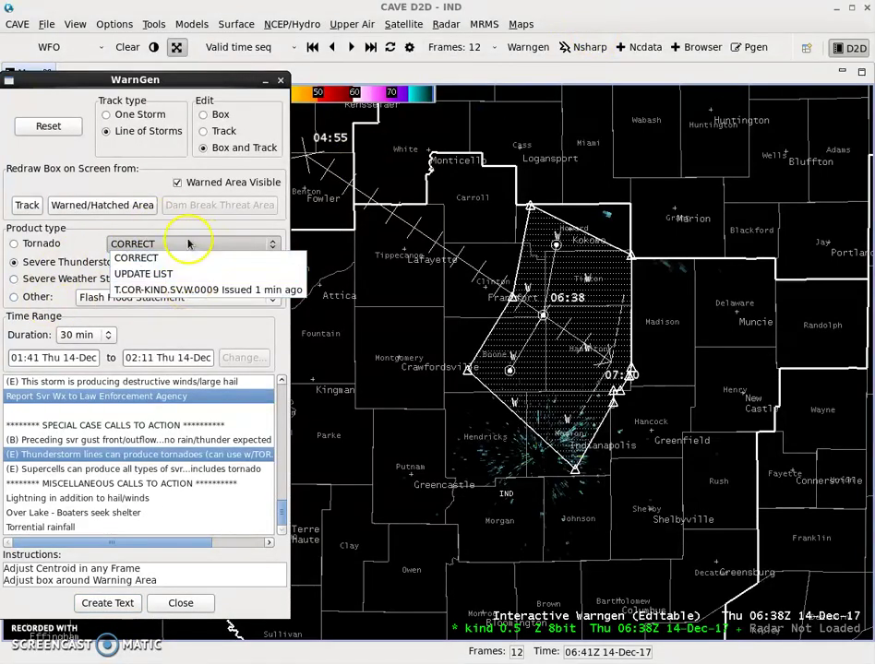
click(190, 238)
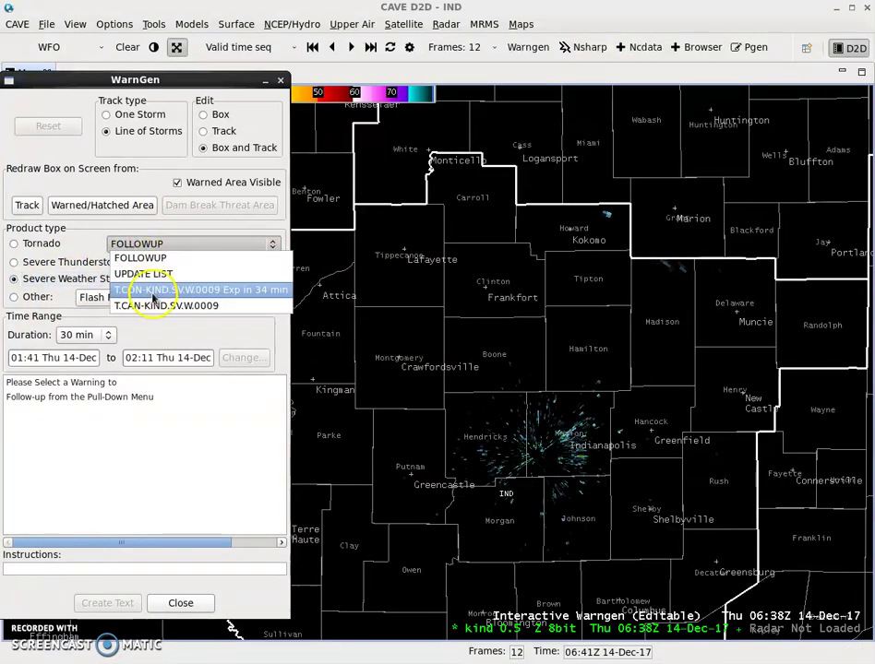
click(169, 230)
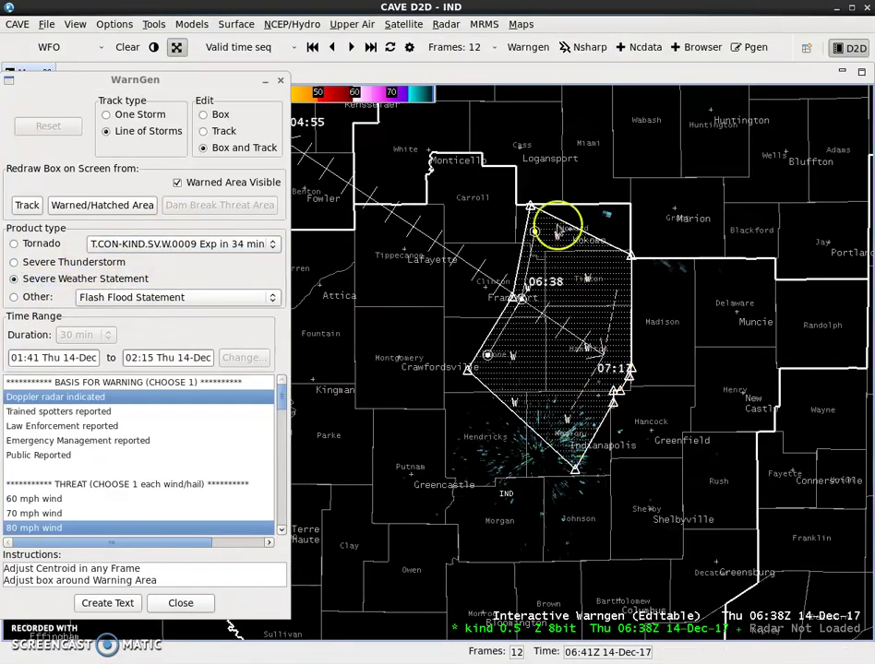
- Move the warning polygon's top corner down near Kokomo
drag(530, 207, 535, 230)
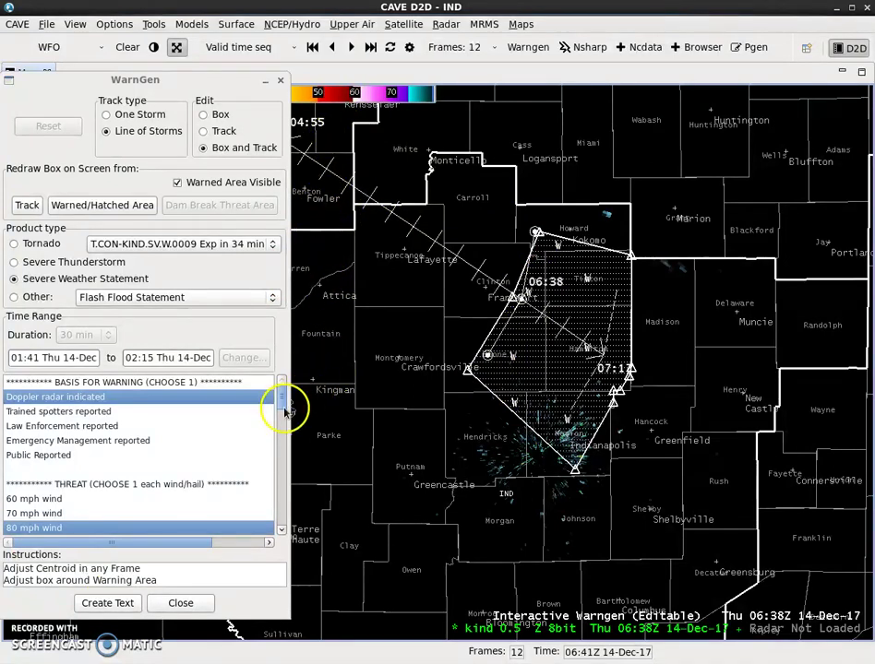
mouse_move(285, 411)
mouse_down()
mouse_move(269, 513)
mouse_move(278, 397)
mouse_up()
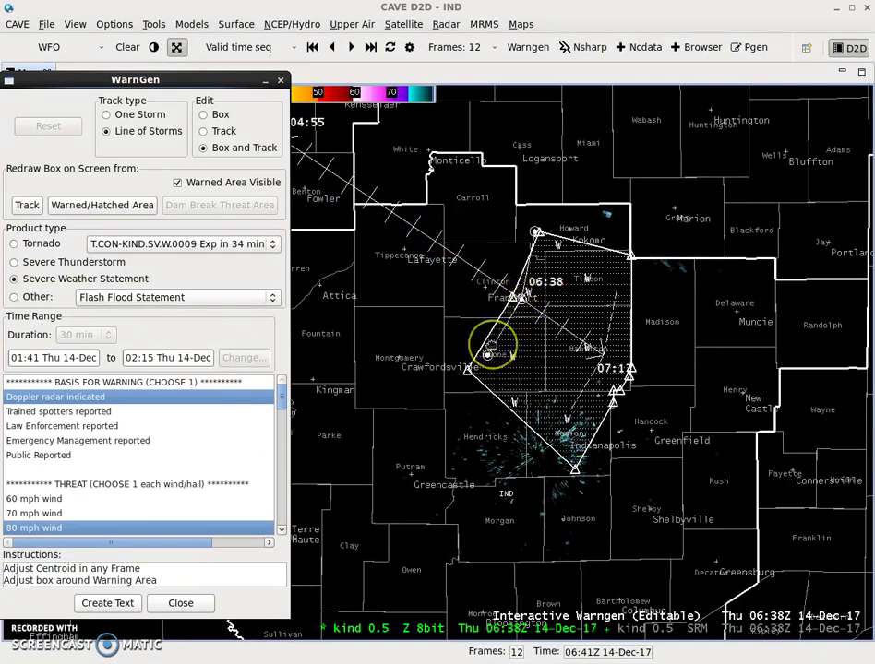
mouse_move(493, 348)
mouse_down()
mouse_move(483, 303)
mouse_move(463, 285)
mouse_move(457, 261)
mouse_move(254, 222)
mouse_up()
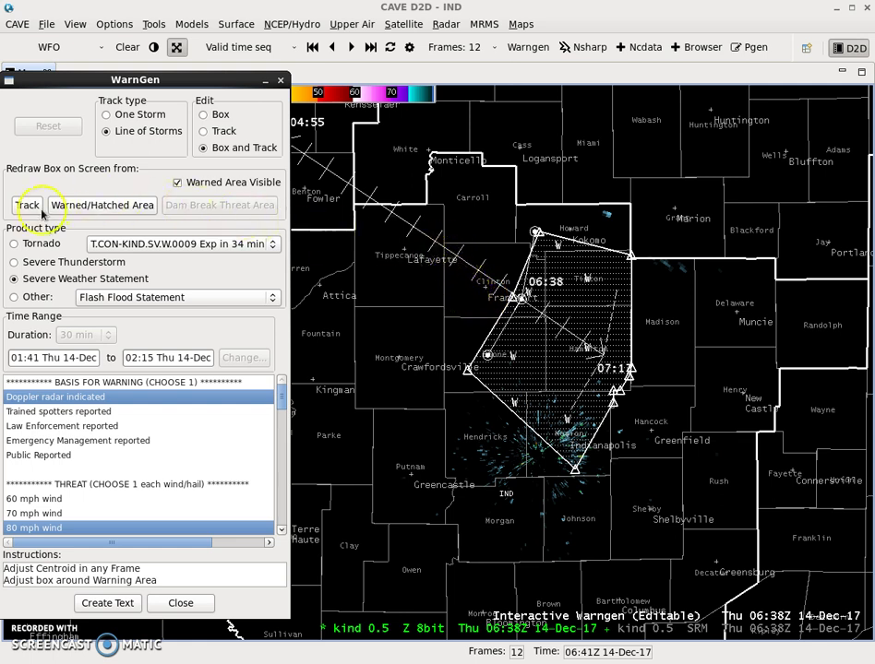